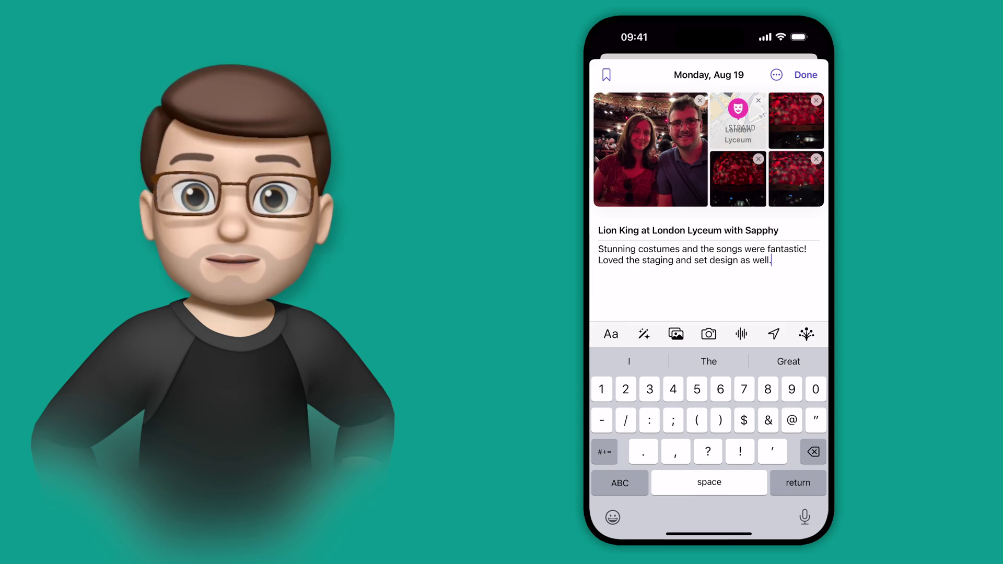
Step: Log a state of mind for the entry, sliding the mood from Neutral to Very Pleasant
{"action": "left_click", "coordinate": [807, 333]}
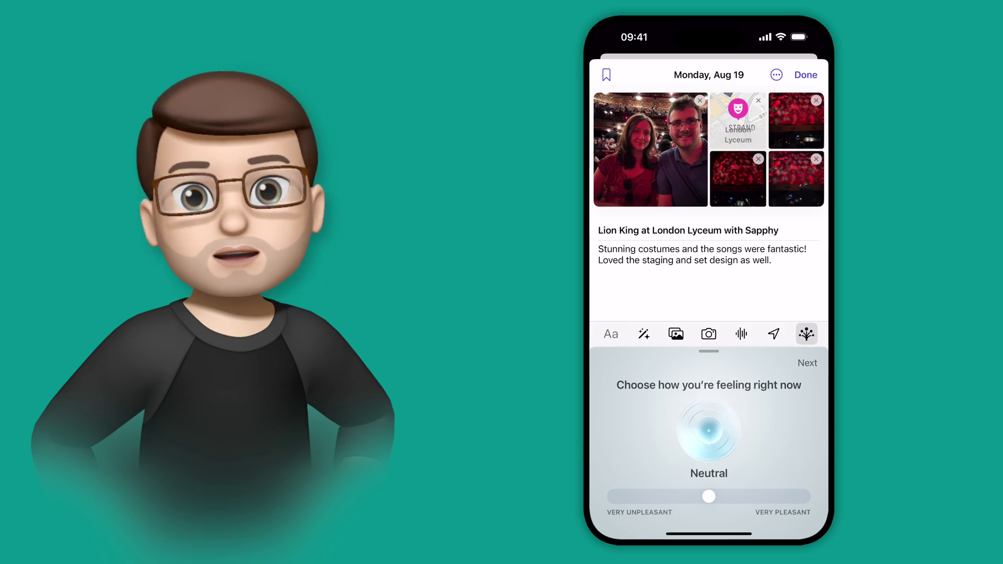
{"action": "left_click_drag", "start_coordinate": [709, 496], "coordinate": [803, 496]}
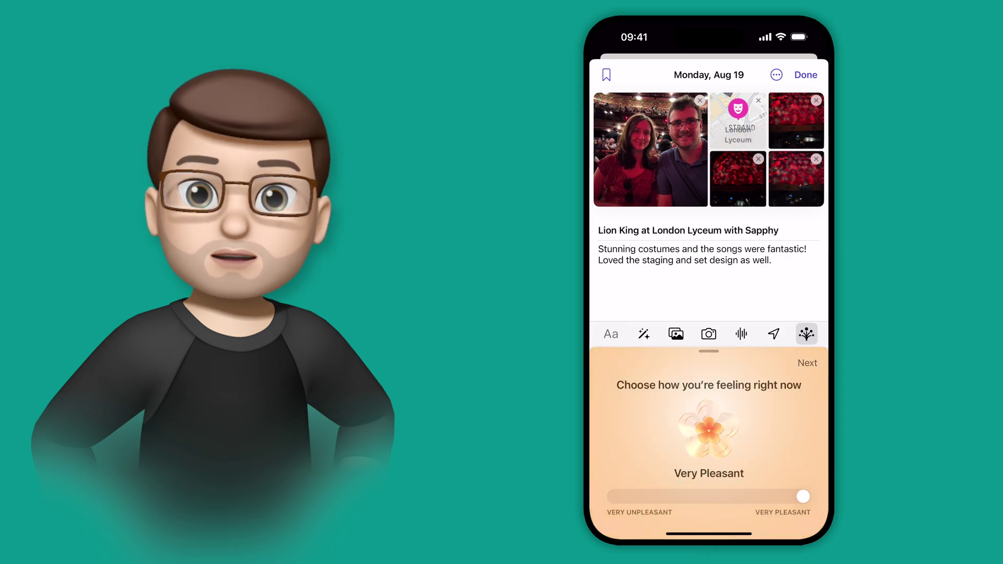
{"action": "left_click", "coordinate": [800, 366]}
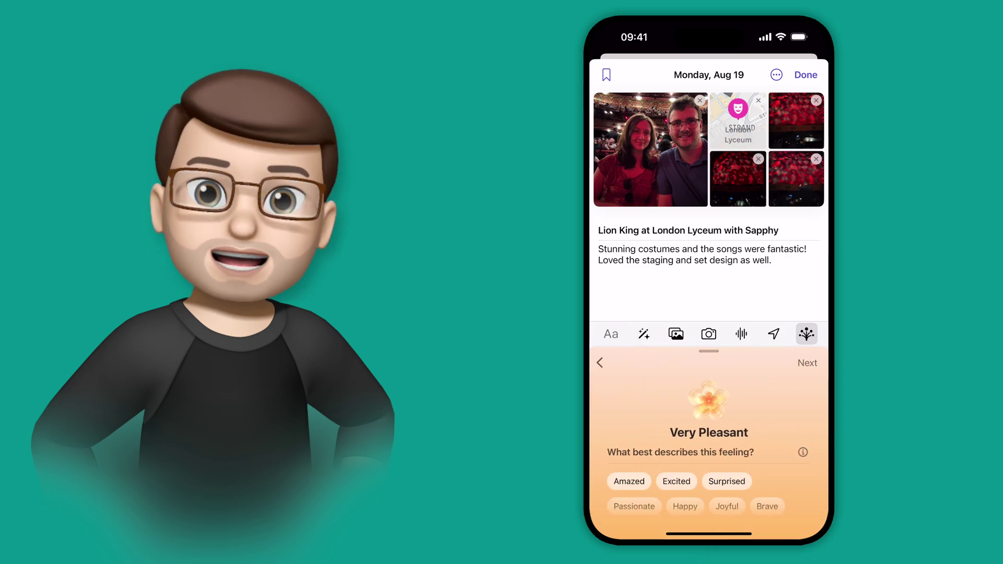